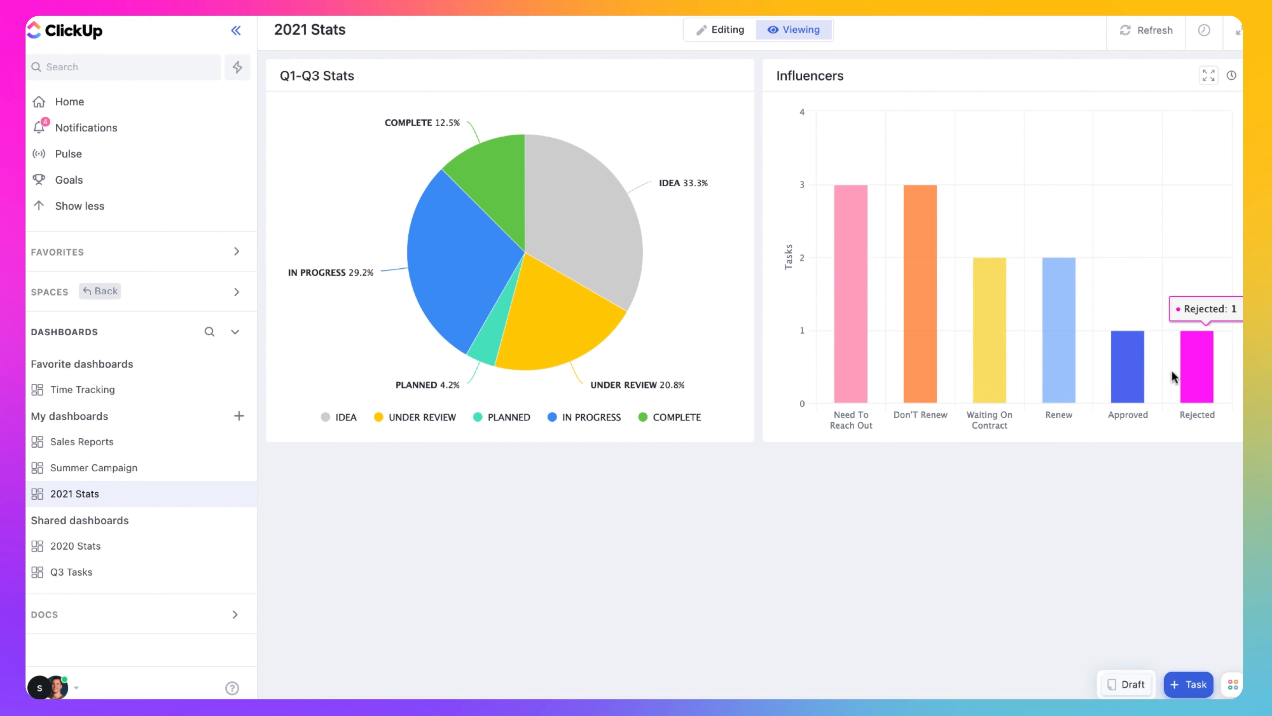
- Return from the dashboards to the Spaces list and open the Product space
click(99, 291)
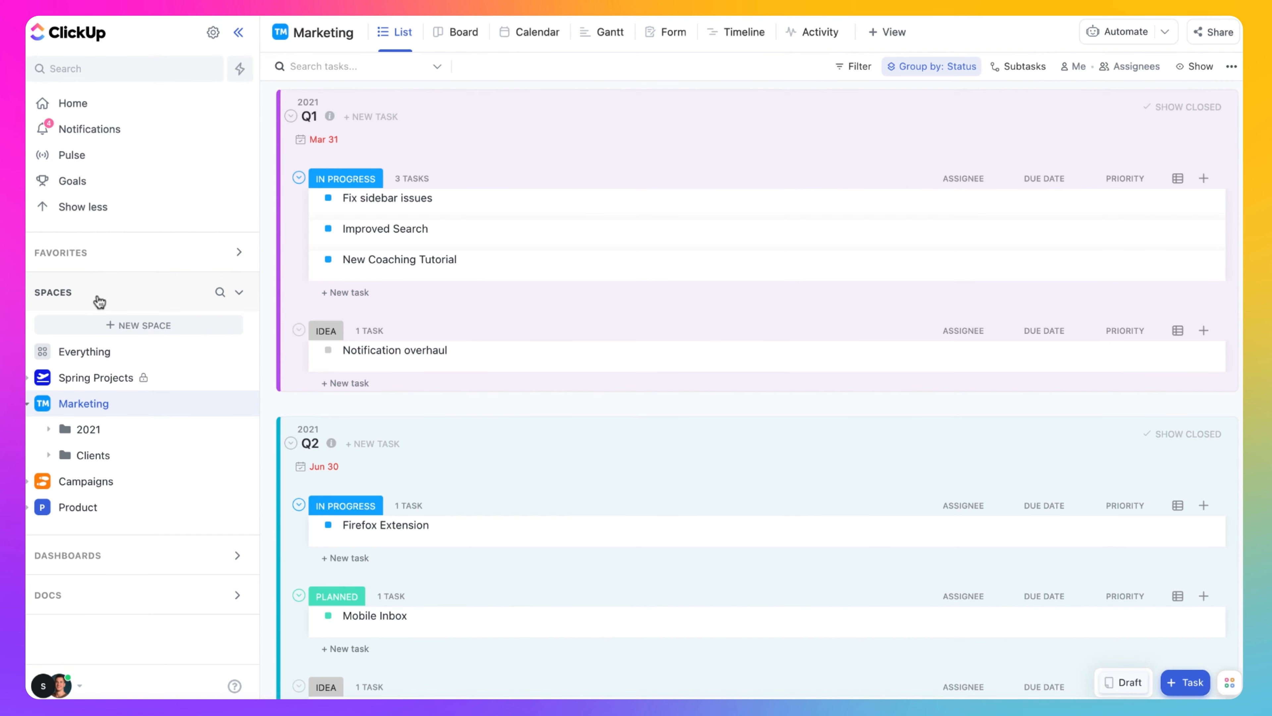
click(78, 507)
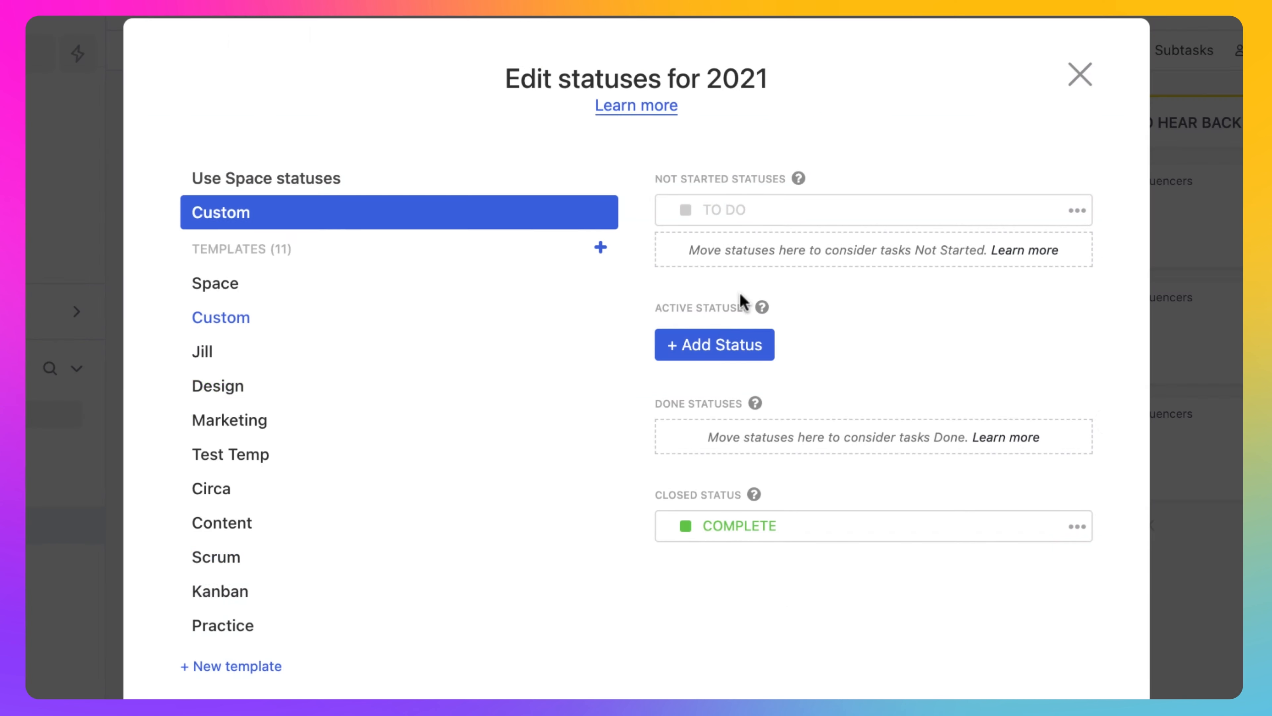
- Add an active status named NEW STATUS to the 2021 folder's custom statuses
click(718, 345)
text(NEW STATUS)
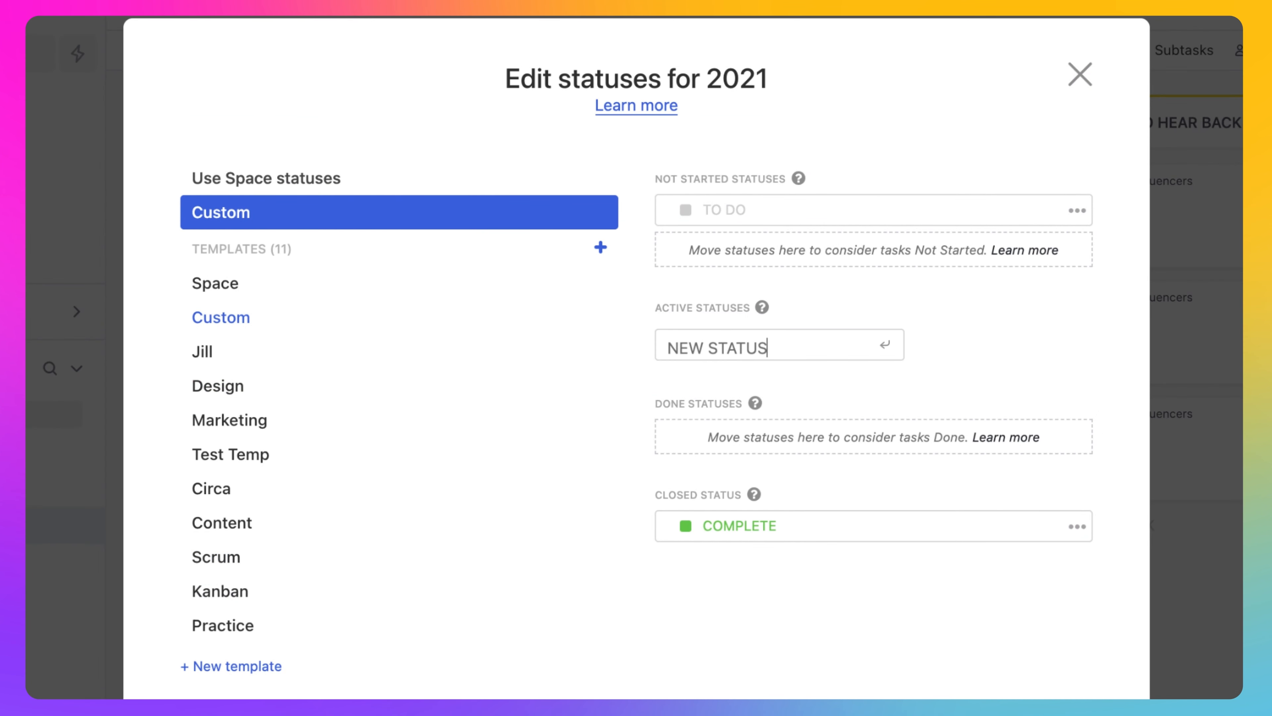
key(Return)
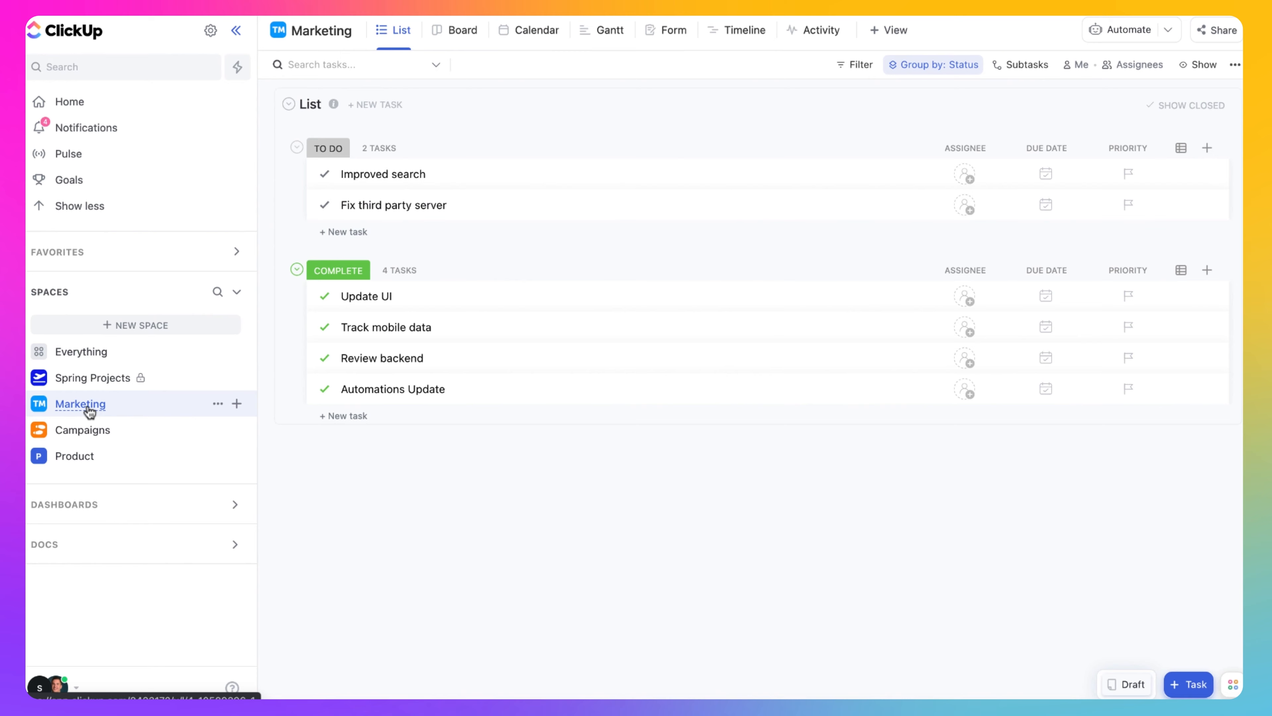
- Open the 2021 folder in the Marketing space and show it as a Board
click(84, 429)
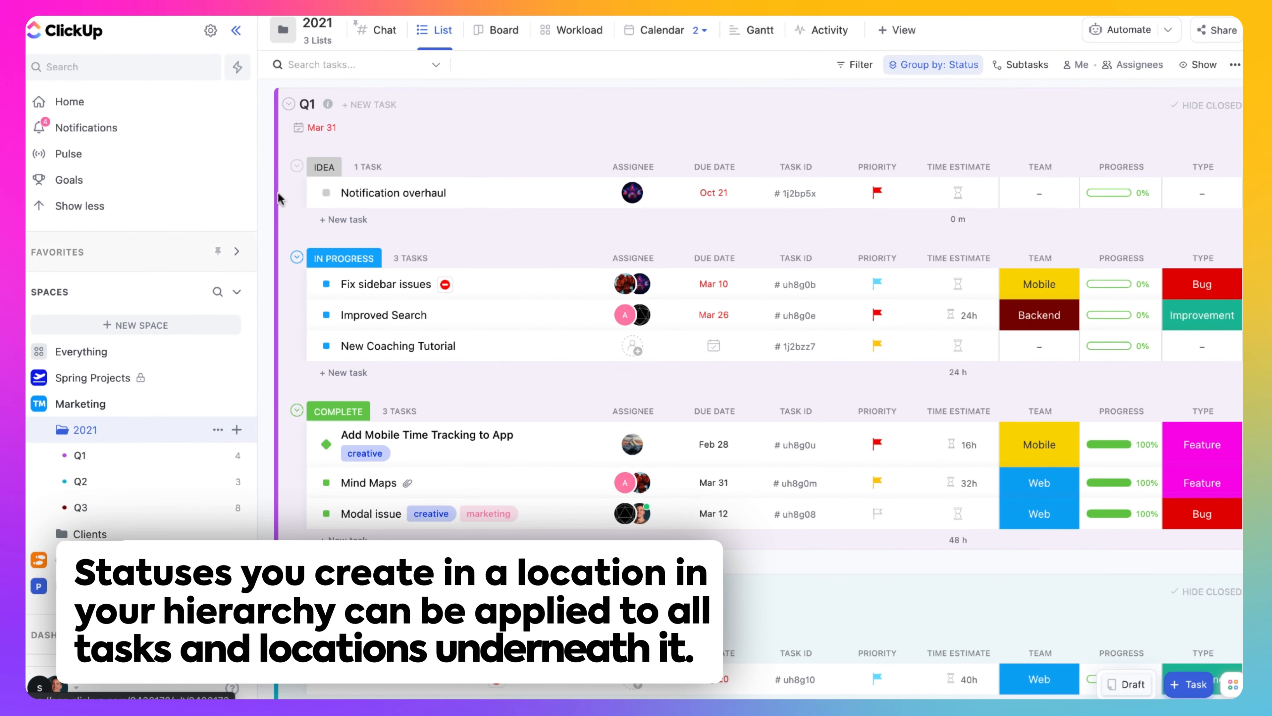
click(494, 41)
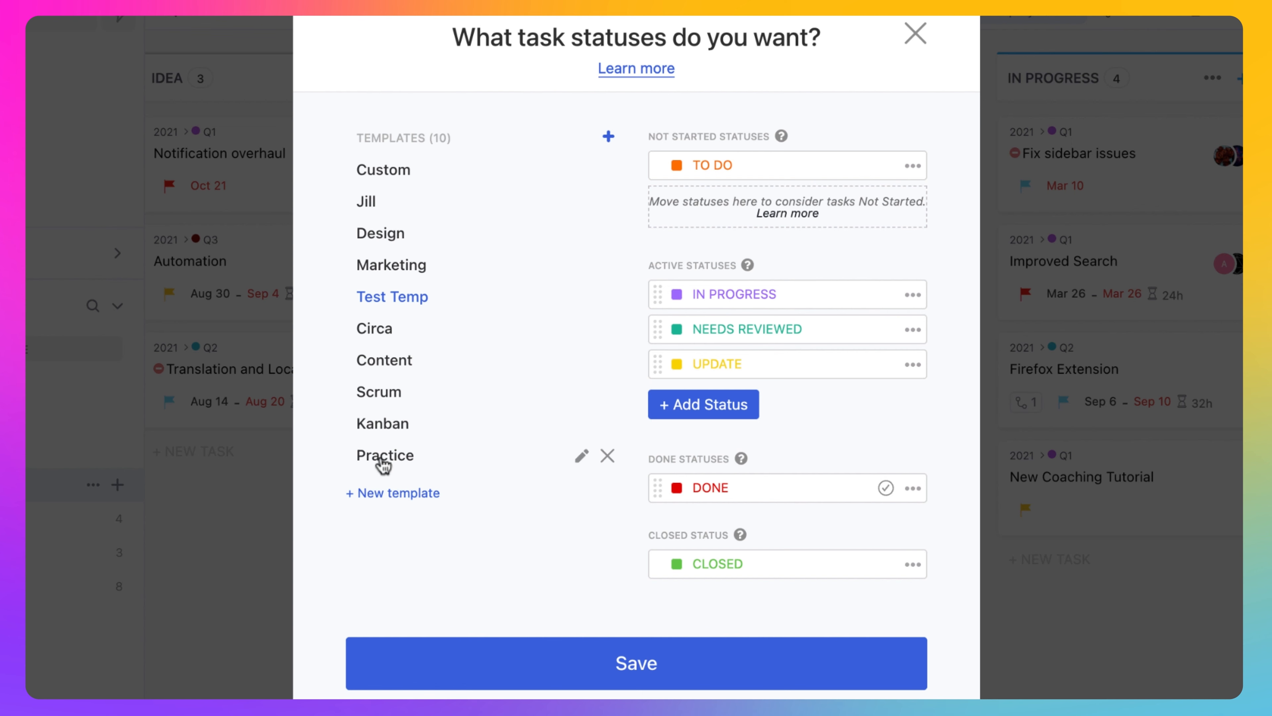
- Preview the Practice, Kanban and Scrum status templates, and select the Space statuses option for the 2021 folder
click(383, 465)
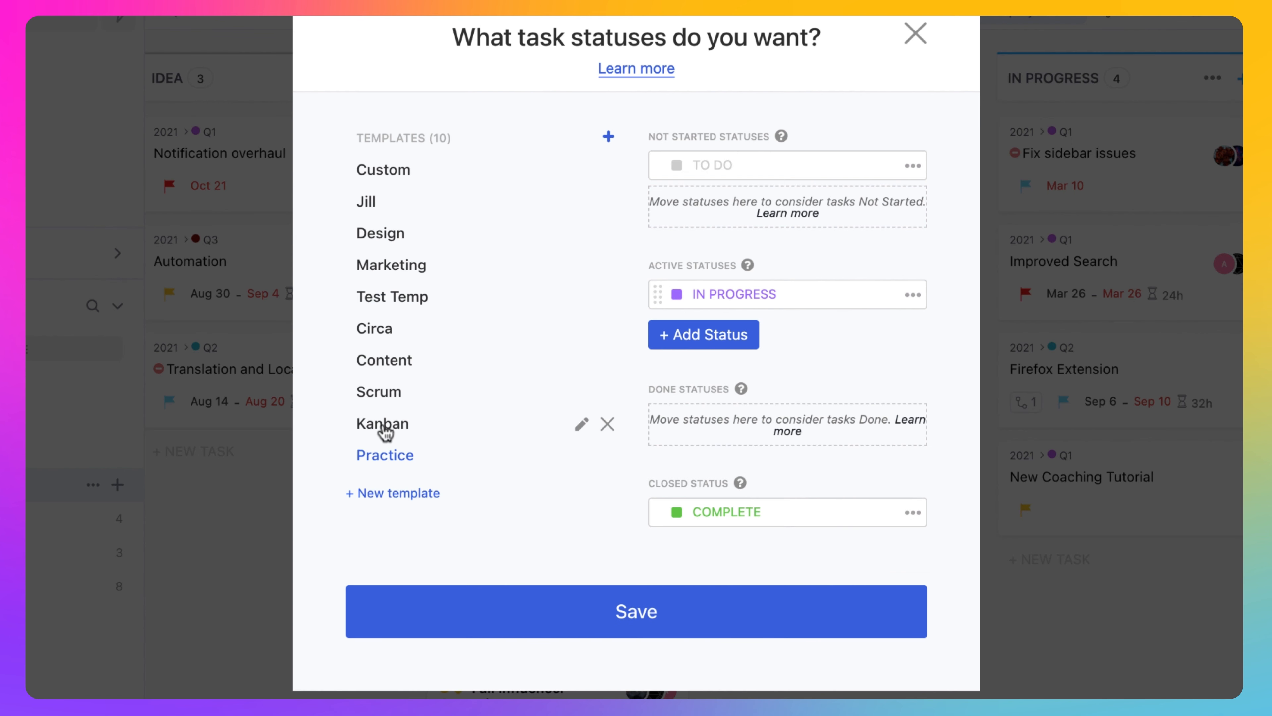
click(383, 430)
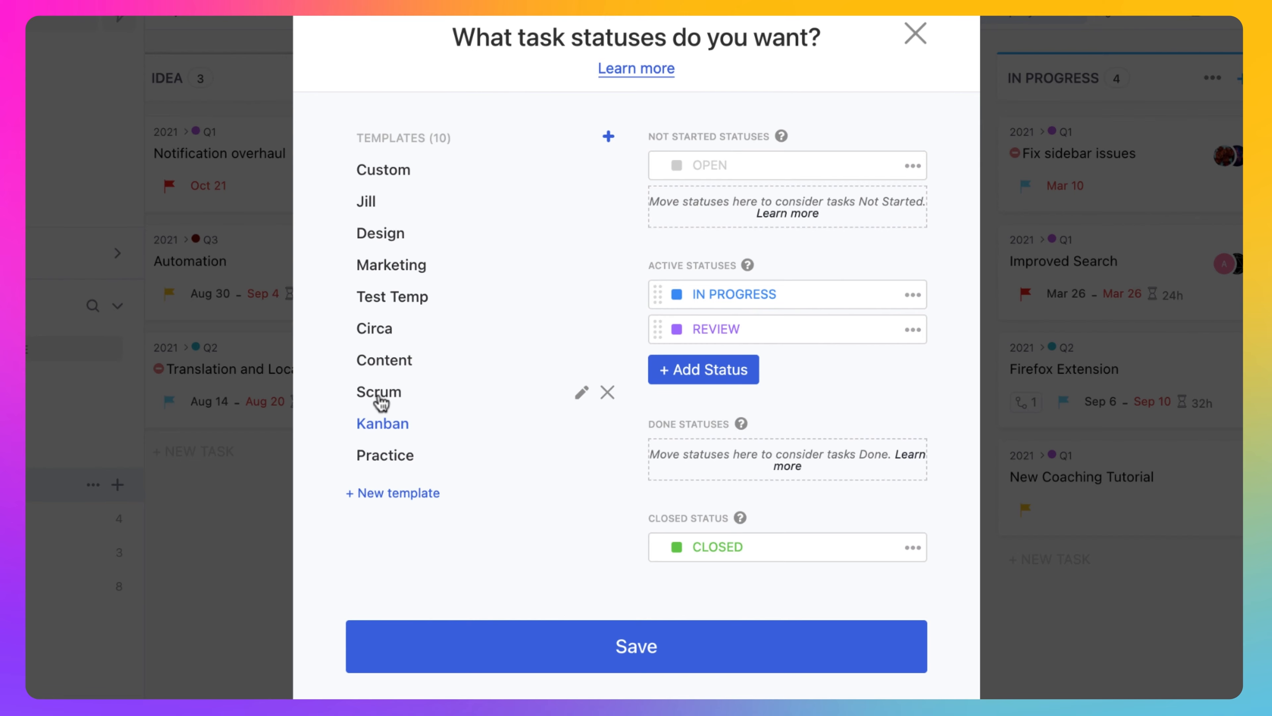
click(383, 398)
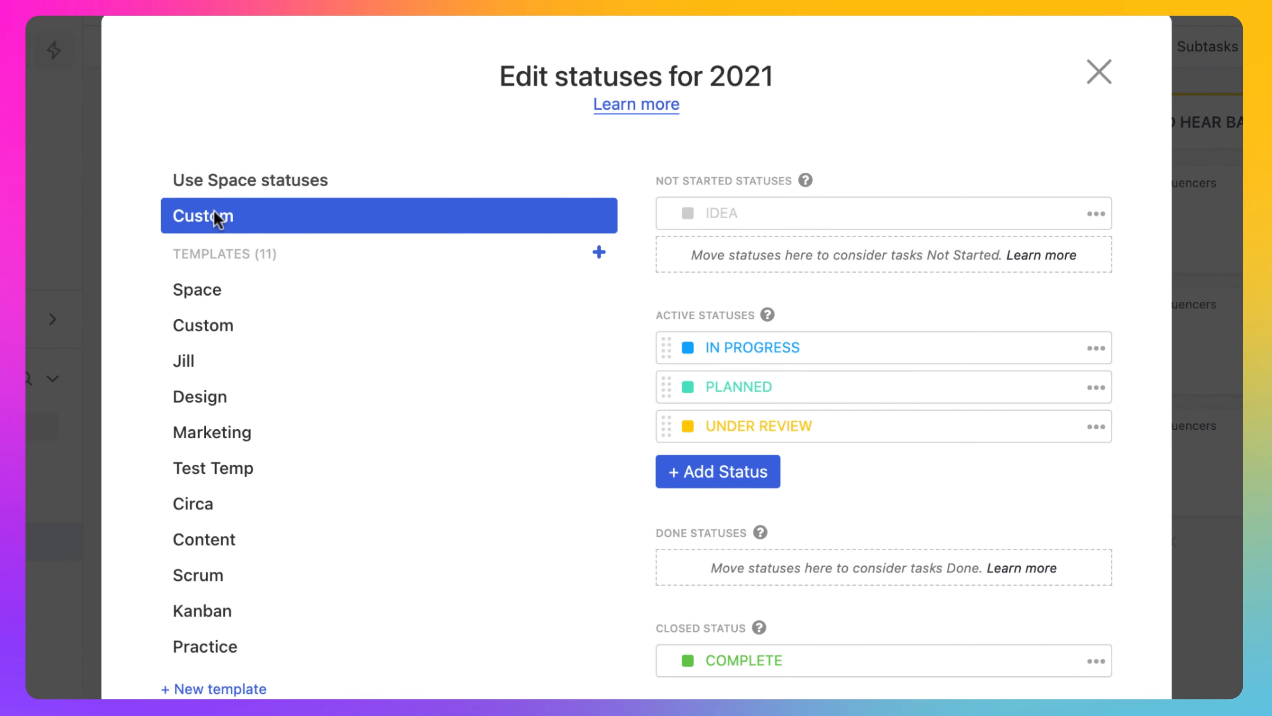
click(236, 182)
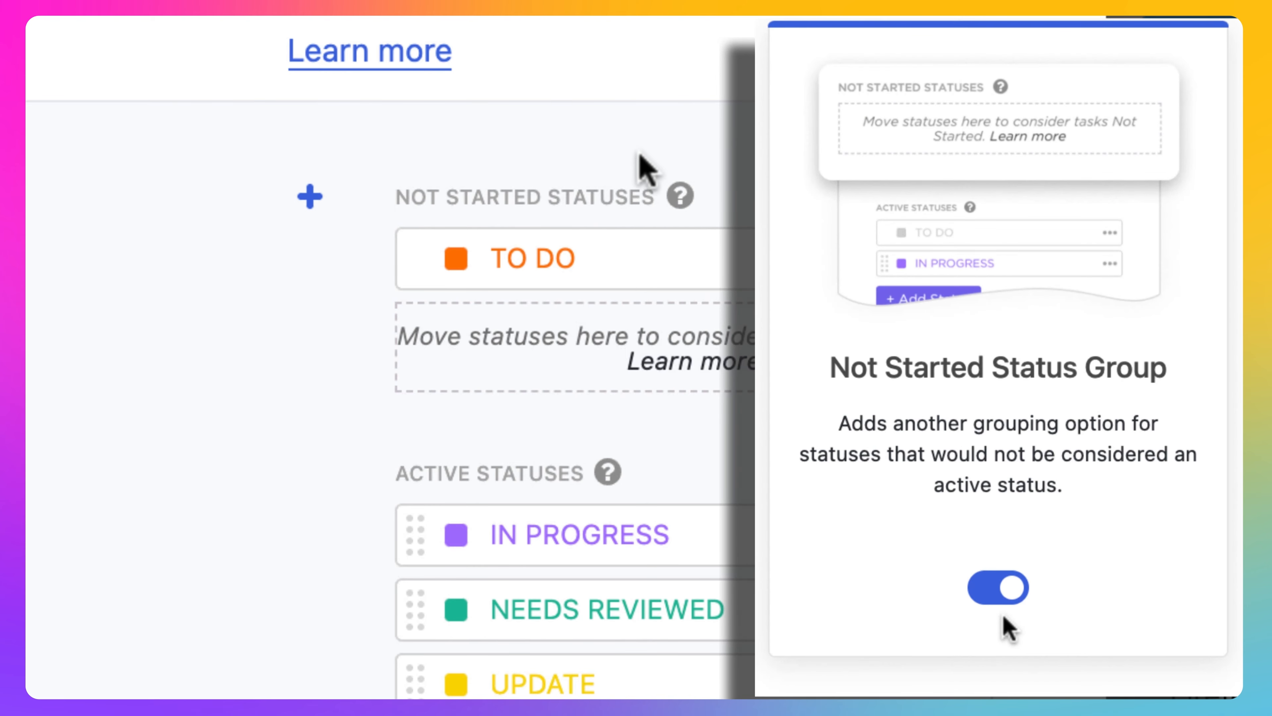
- Examine the help explanations for the Not Started, Done and Closed status groups
mouse_move(681, 200)
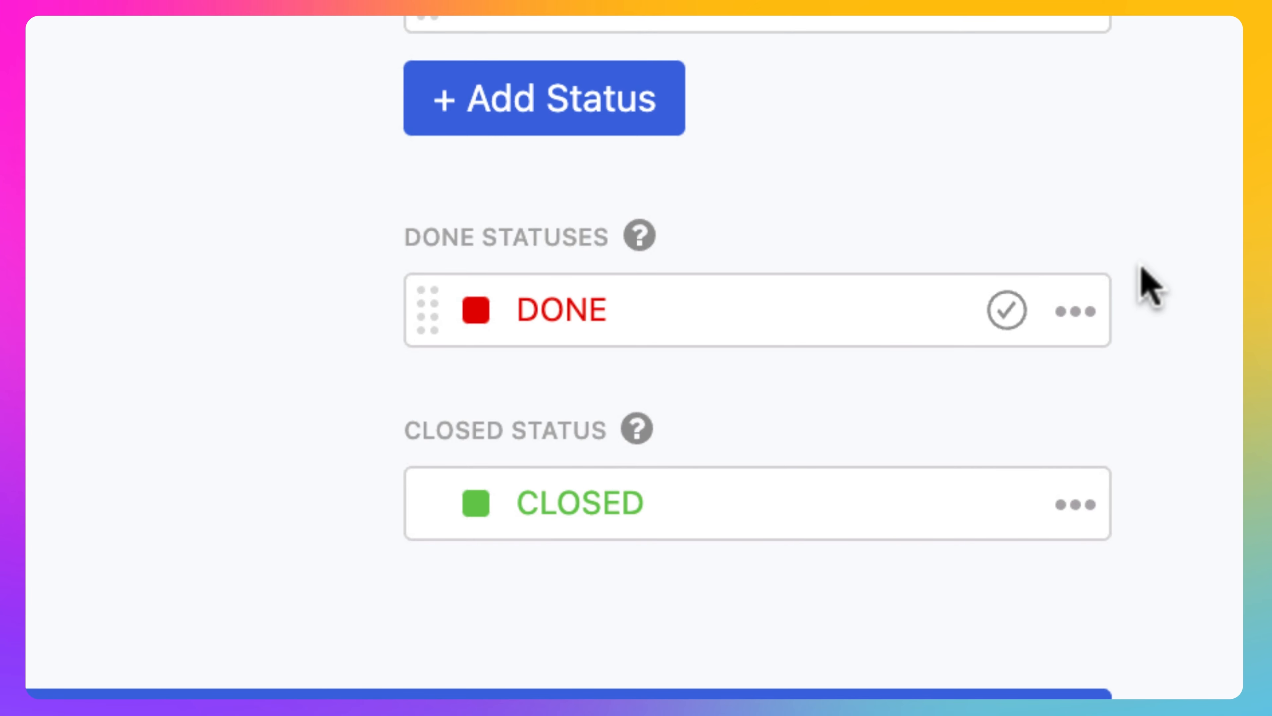
mouse_move(632, 246)
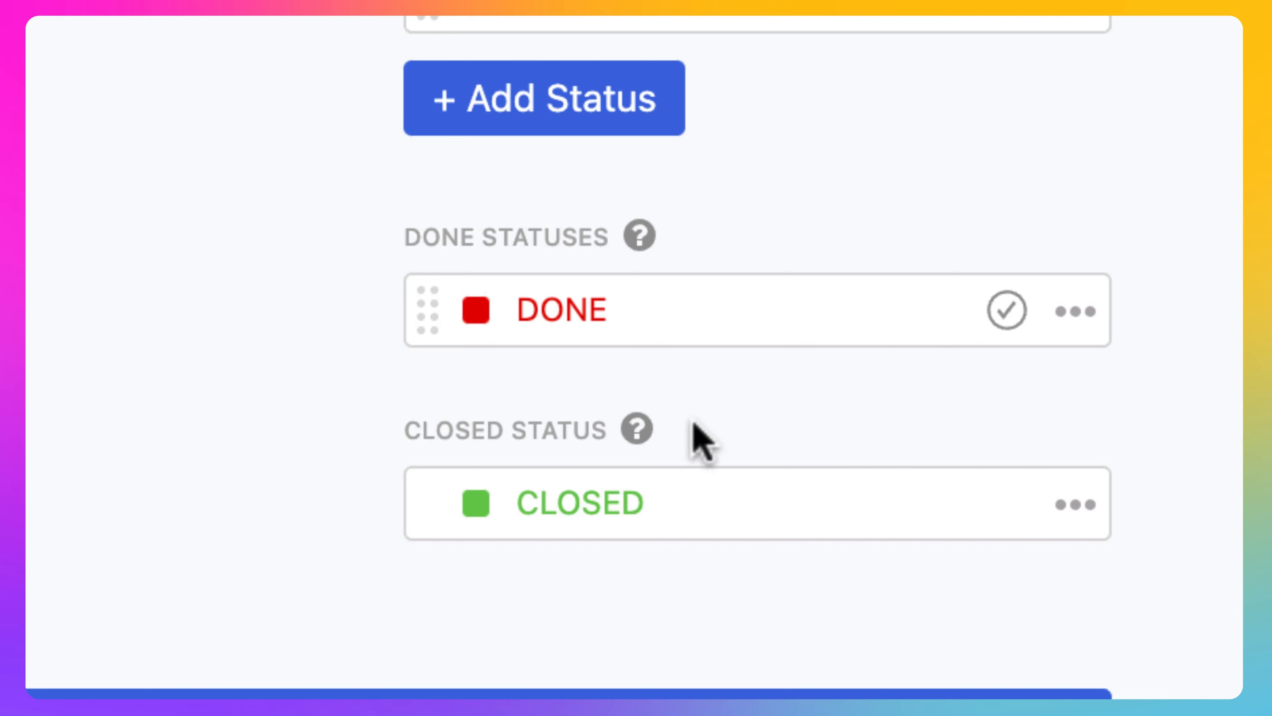
mouse_move(637, 429)
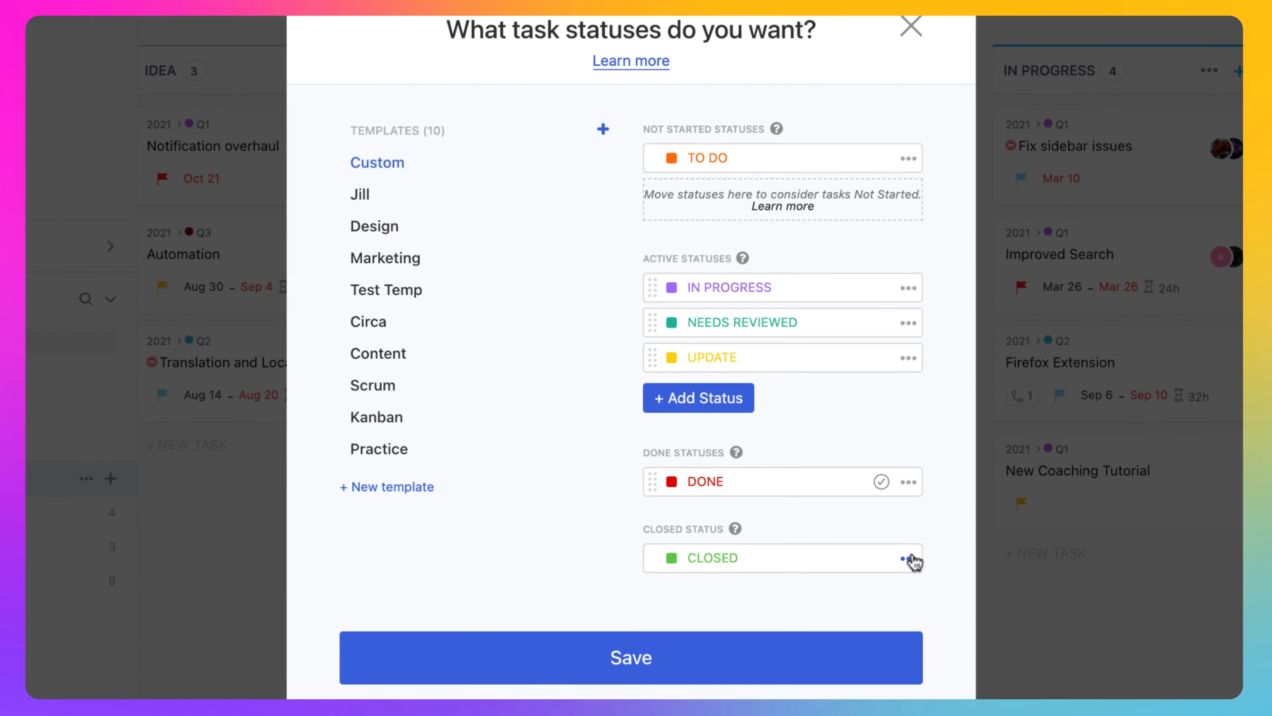
- View the options available for the CLOSED status and close the status settings without saving
click(910, 560)
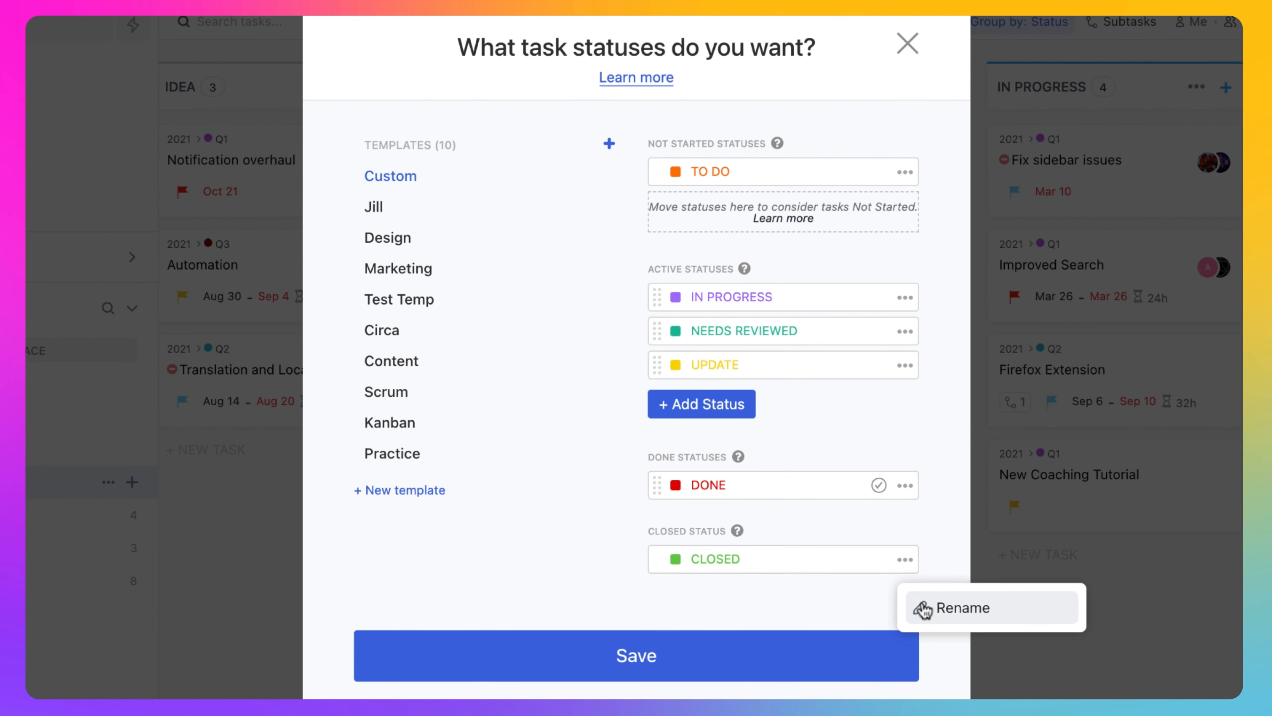
click(872, 612)
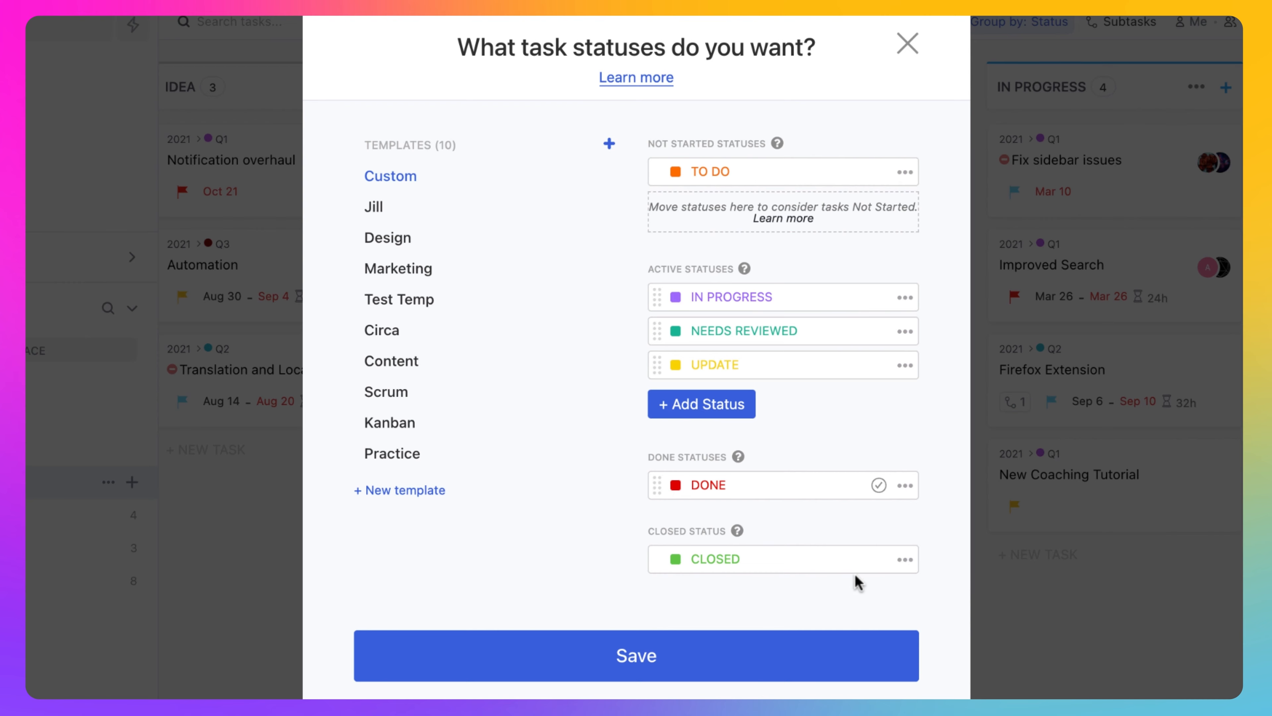
click(908, 44)
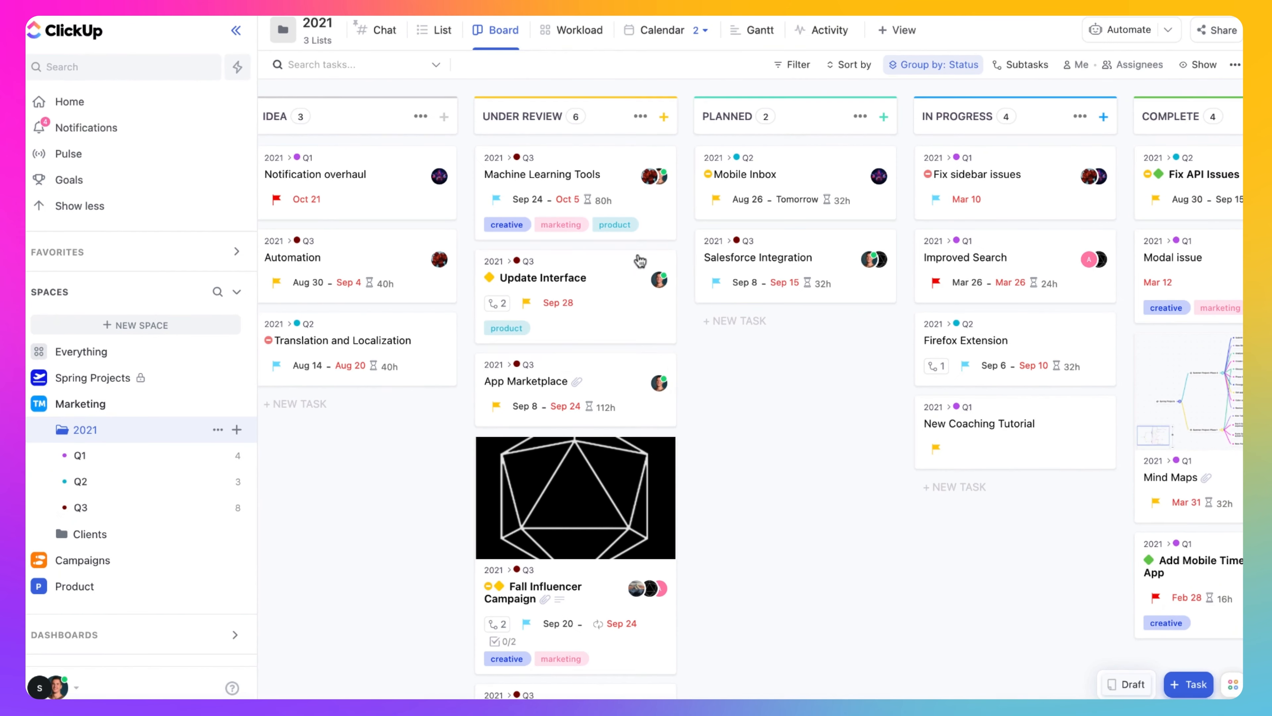
- Open the status settings of the list in the Product space and switch it to custom statuses
click(153, 589)
click(235, 487)
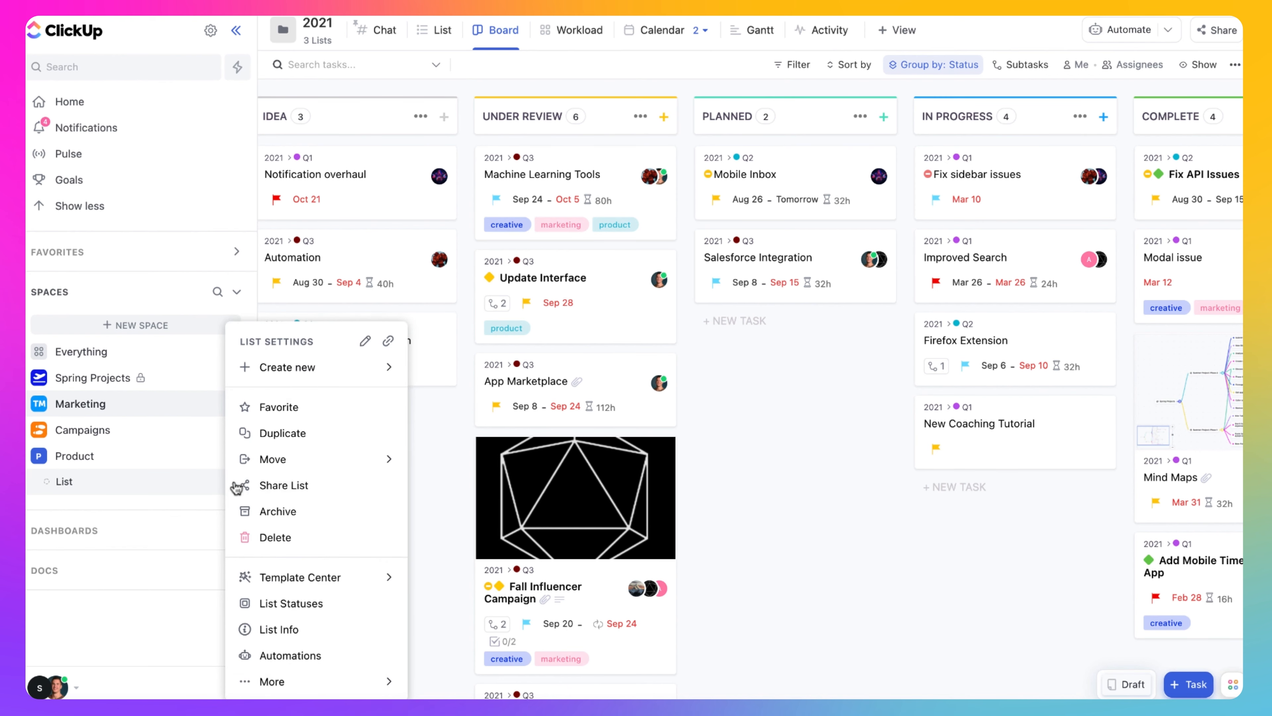
click(290, 604)
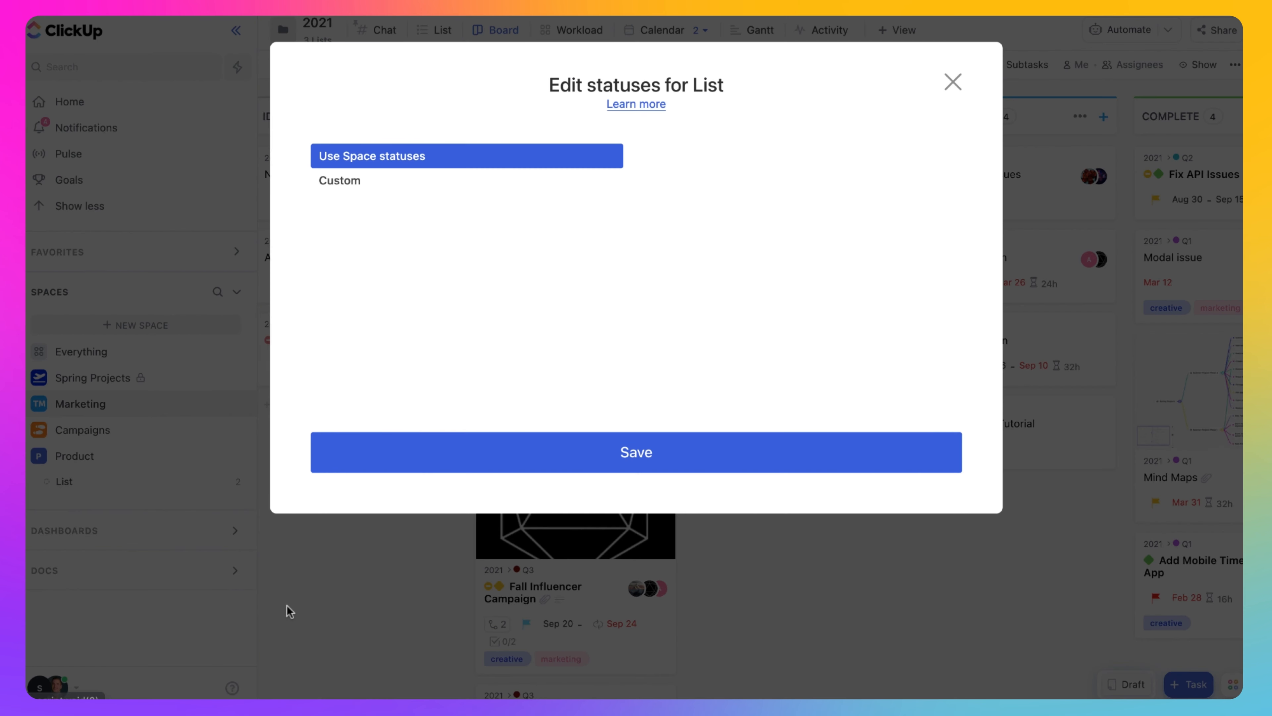
click(349, 182)
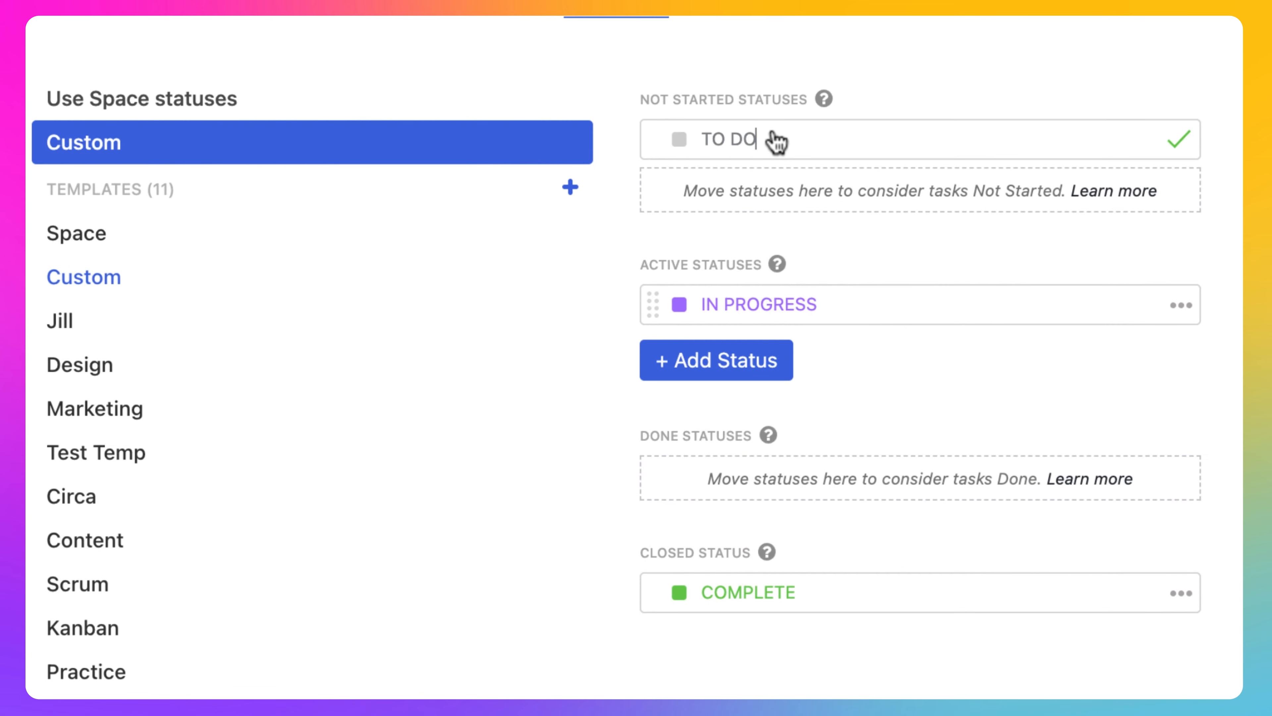
- Rename the not started status TO DO as IDEA
click(778, 141)
key(BackSpace)
key(BackSpace)
key(BackSpace)
key(BackSpace)
key(BackSpace)
text(IDEA)
key(Return)
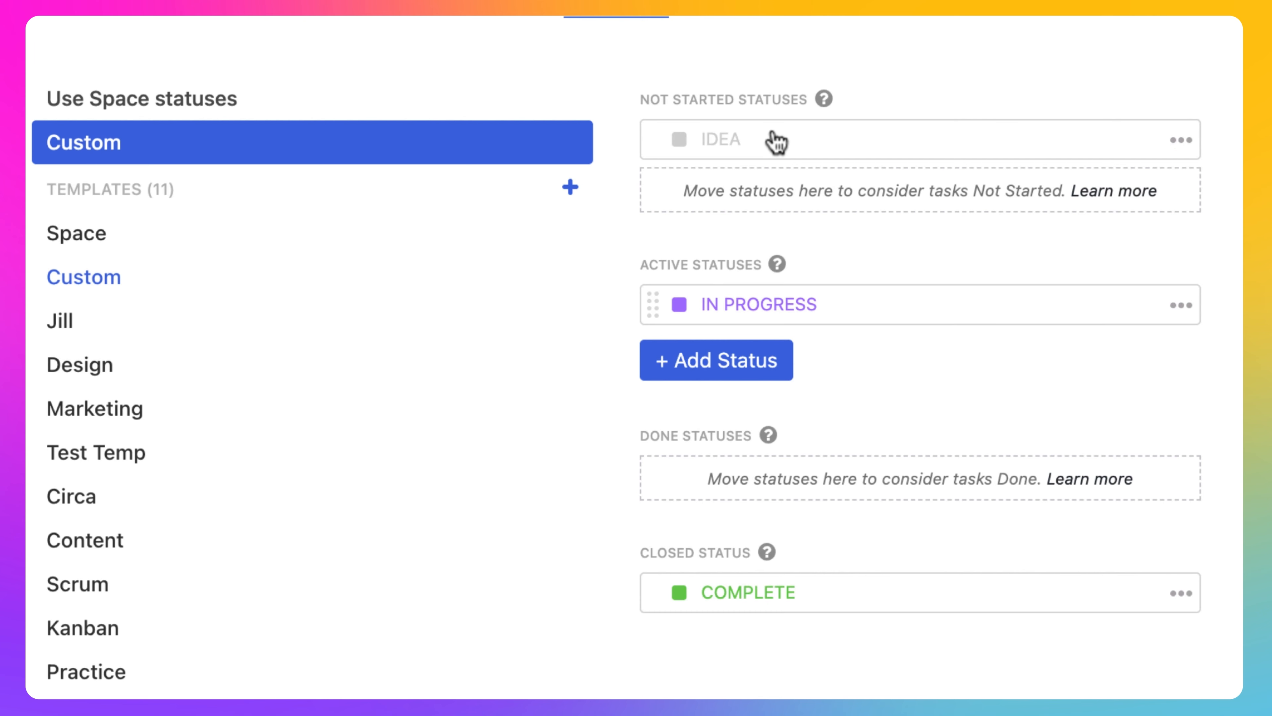
- Add an active status named NEEDS REVIEWED and colour it light blue
click(724, 360)
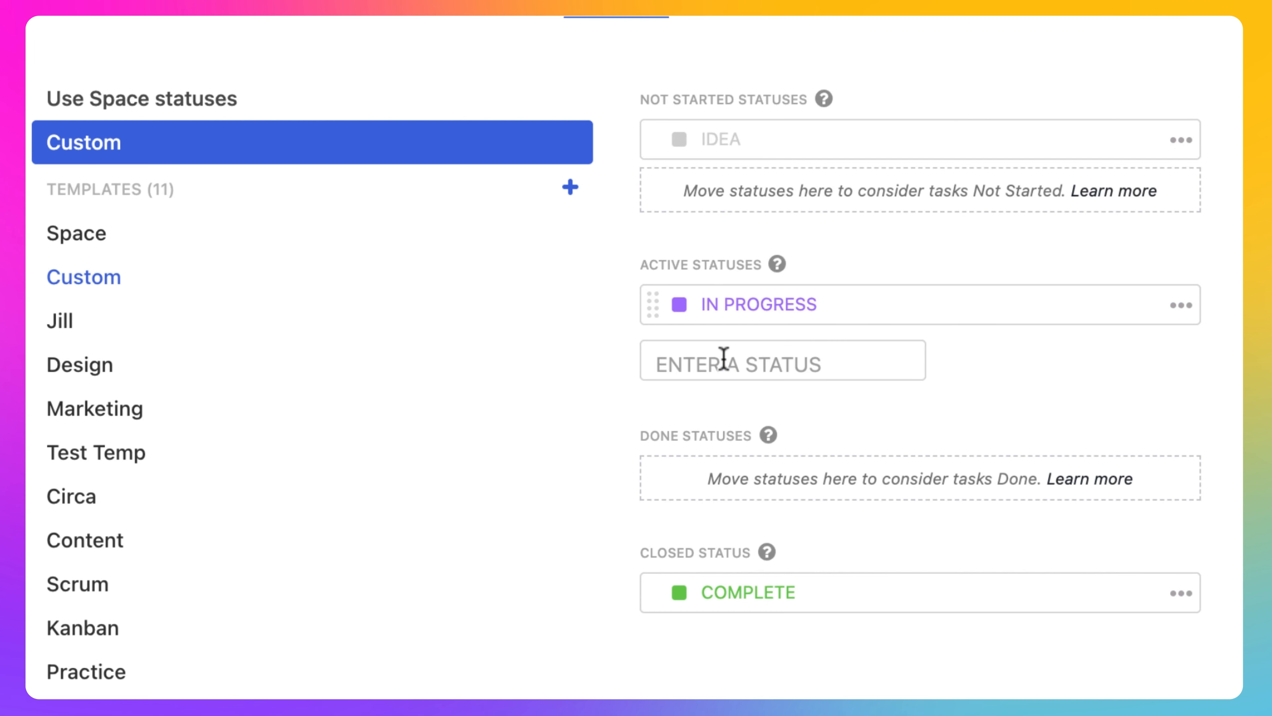
text(NEEDS REVIEWED)
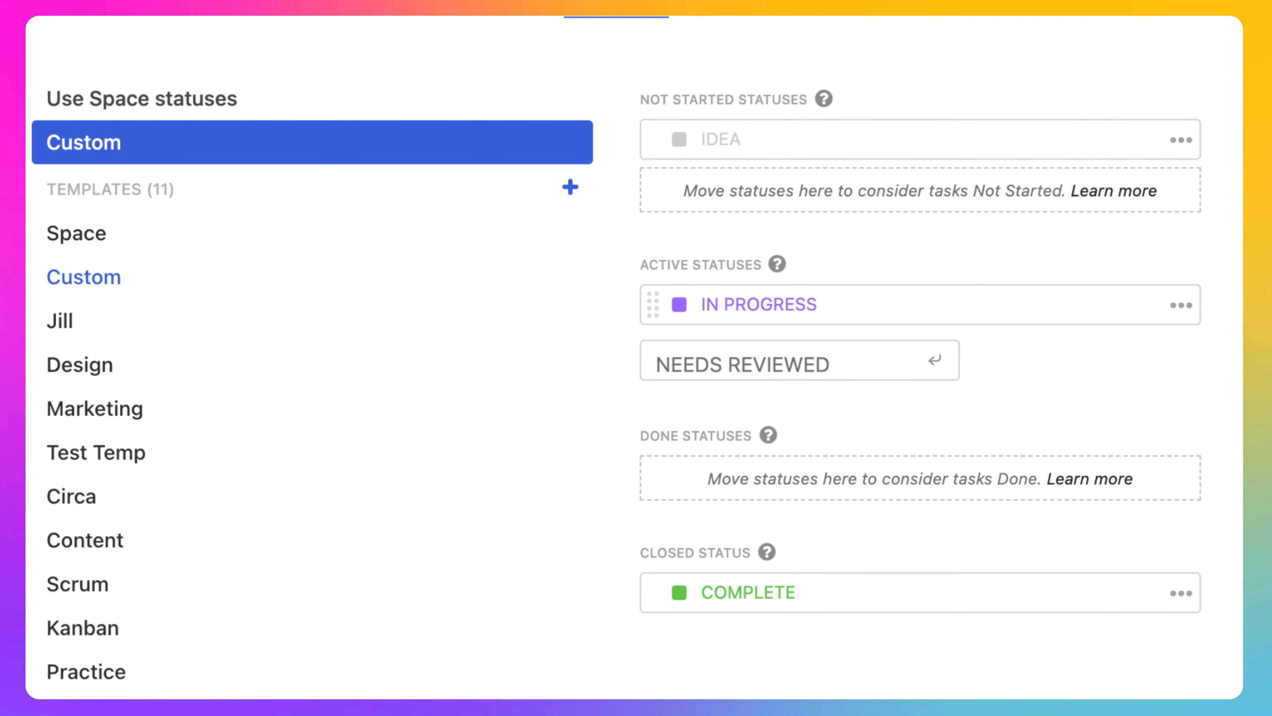
key(Return)
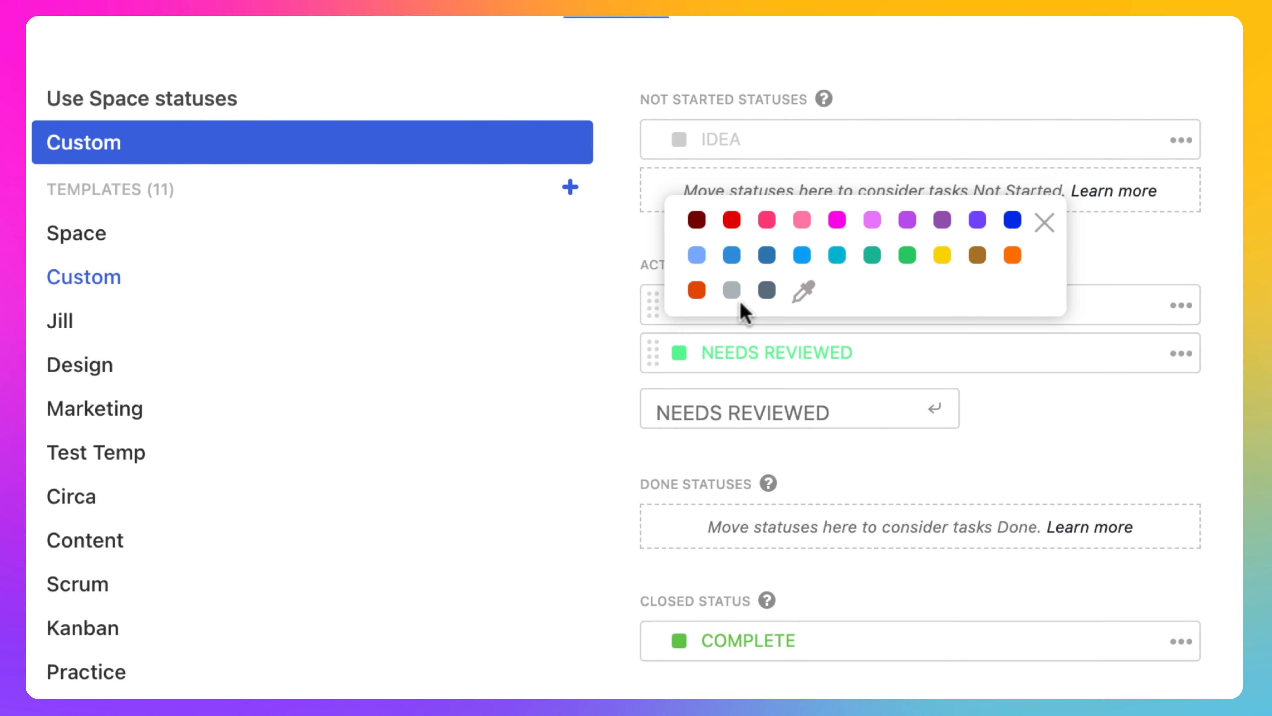
click(802, 255)
- Add an active status named EDITING and place NEEDS REVIEWED below it
click(716, 408)
text(EDITING)
key(Return)
drag(653, 353, 654, 411)
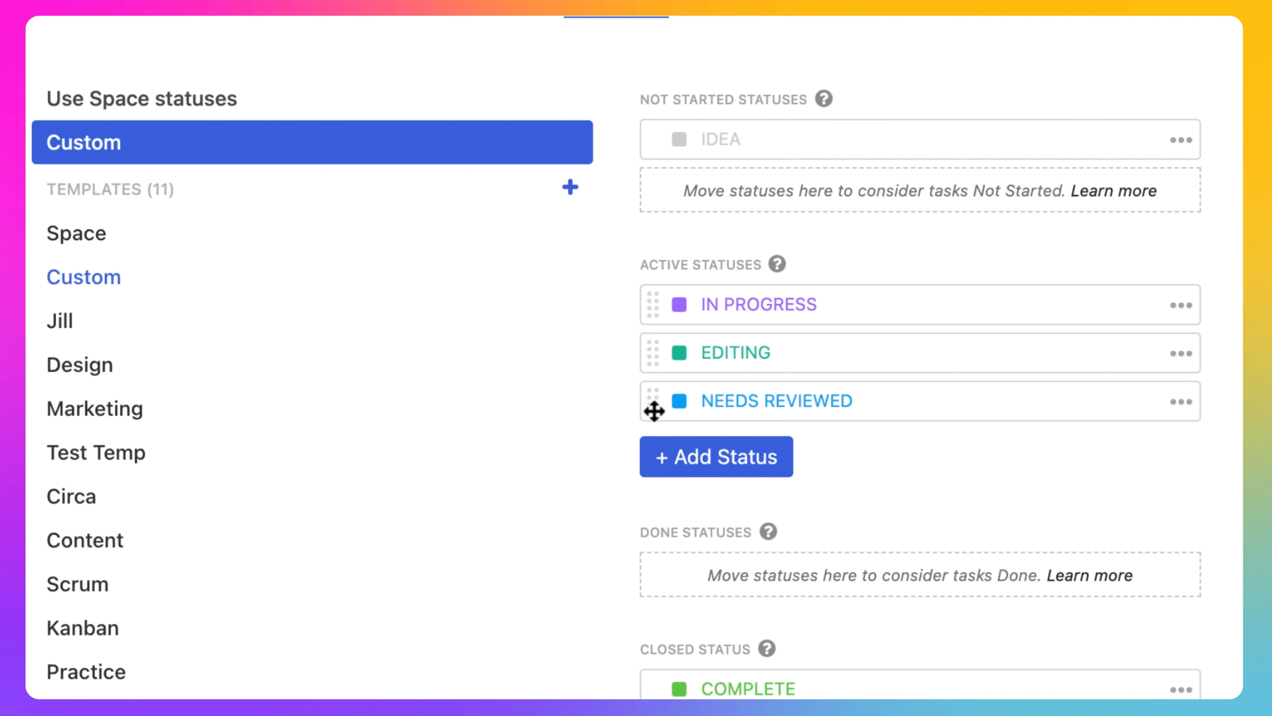
- Add a status named APPROVED, colour it dark blue and move it into the Done statuses
click(690, 466)
text(APPROVED)
key(Return)
click(679, 449)
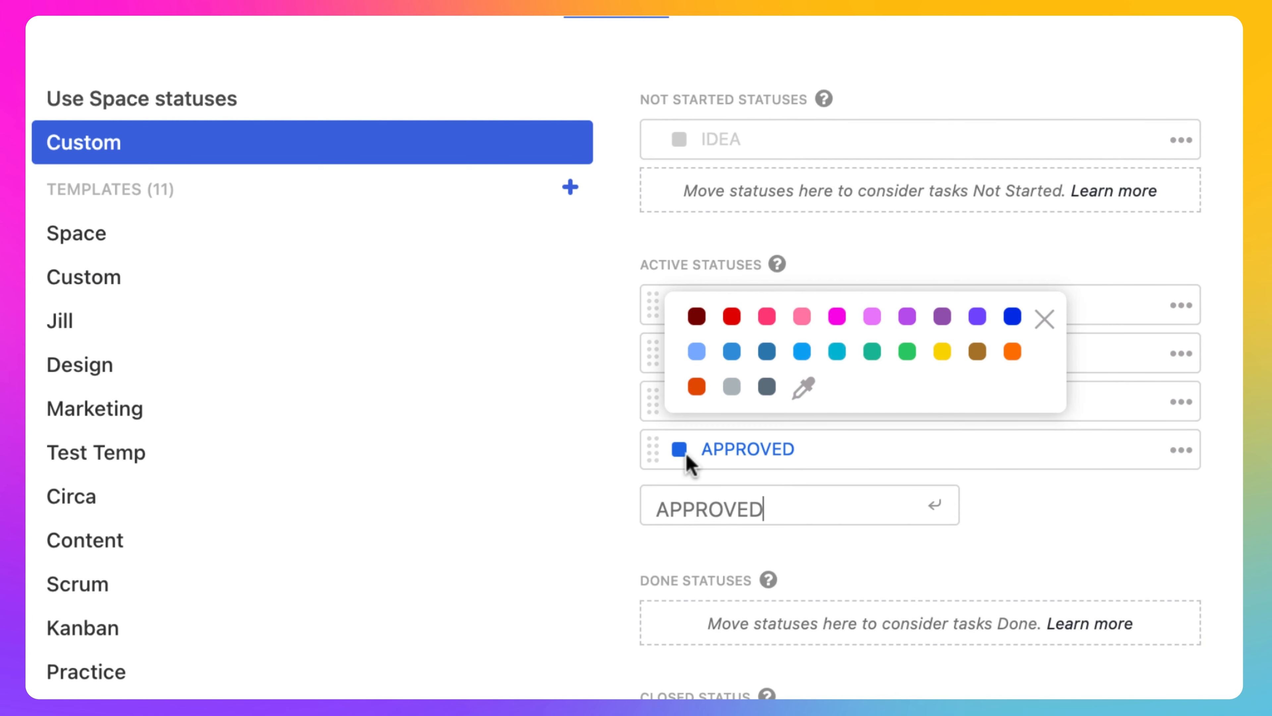
click(1013, 317)
click(954, 534)
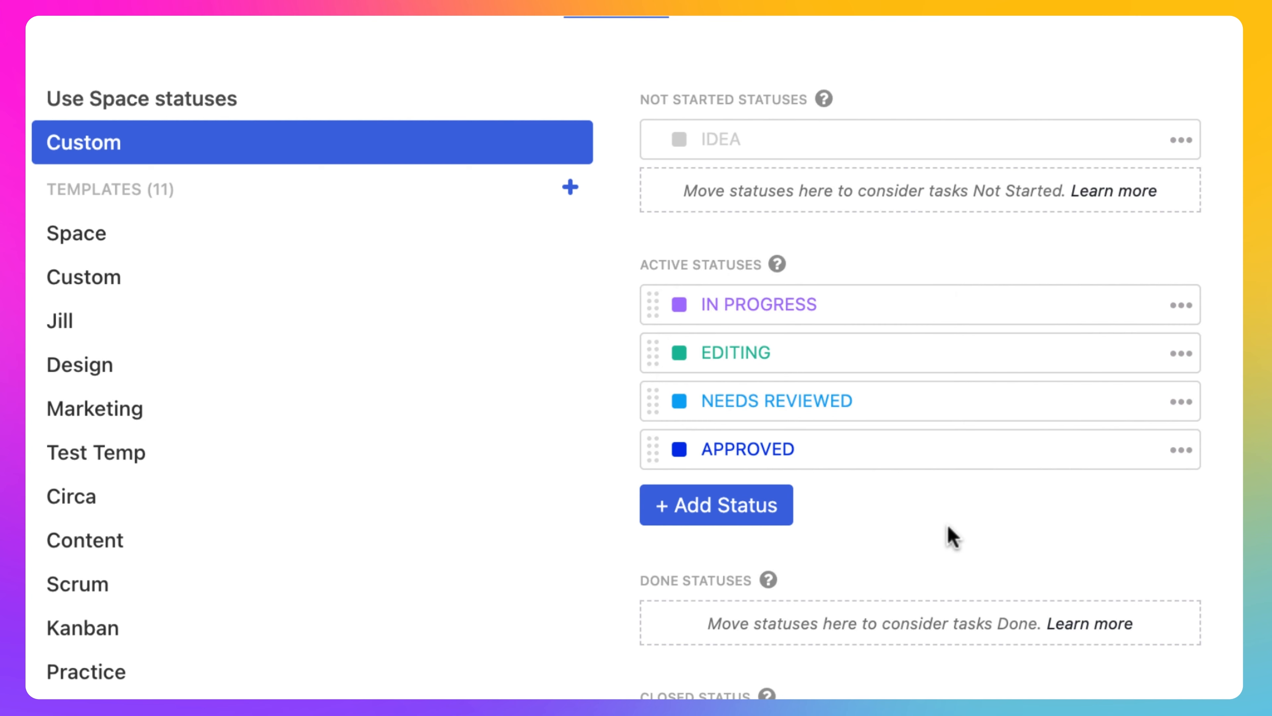
drag(653, 493, 652, 596)
- Rename the closed status COMPLETE as PUBLISHED and save the list's statuses
click(822, 674)
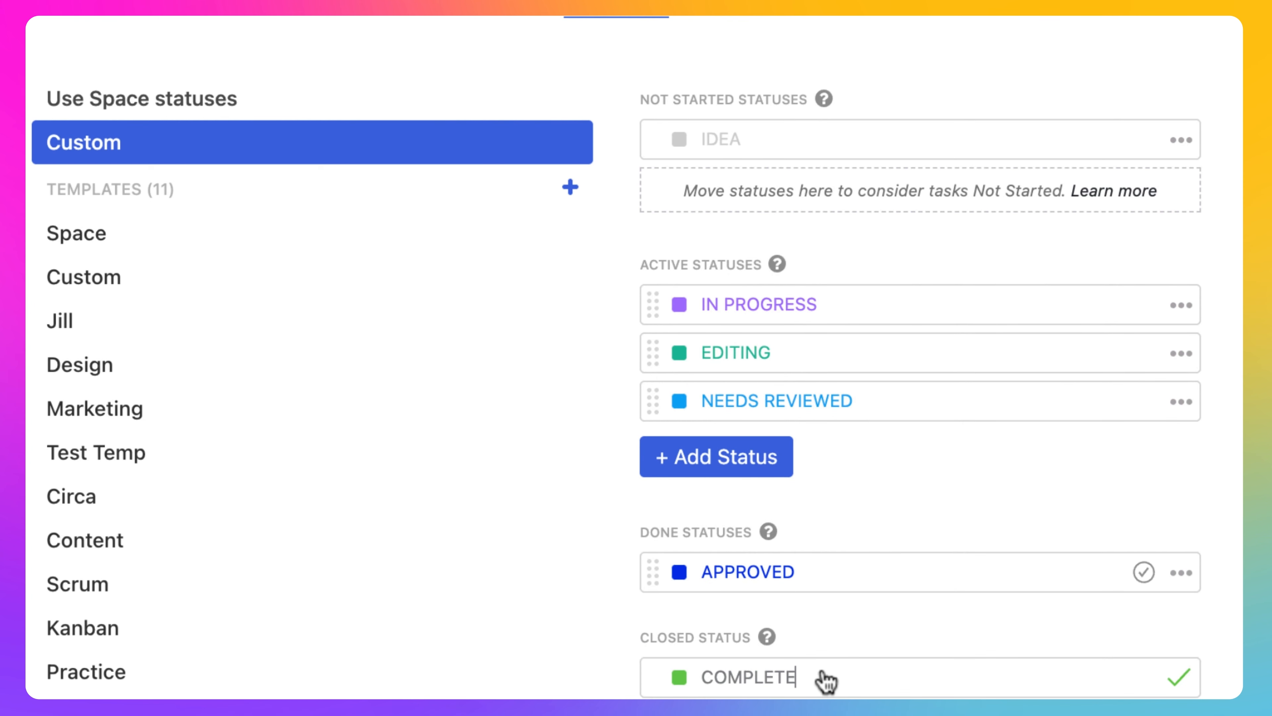
key(BackSpace)
key(BackSpace)
key(BackSpace)
key(BackSpace)
key(BackSpace)
key(BackSpace)
key(BackSpace)
key(BackSpace)
text(PUBLISHED)
key(Return)
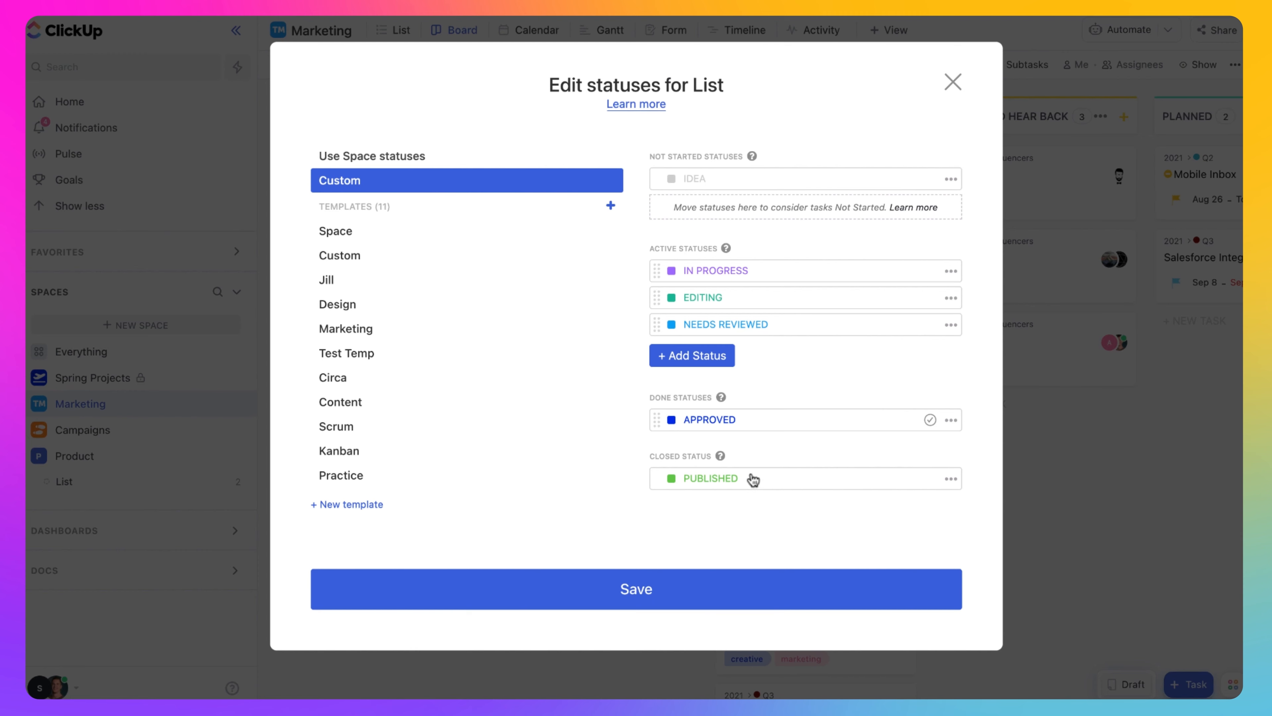
click(691, 590)
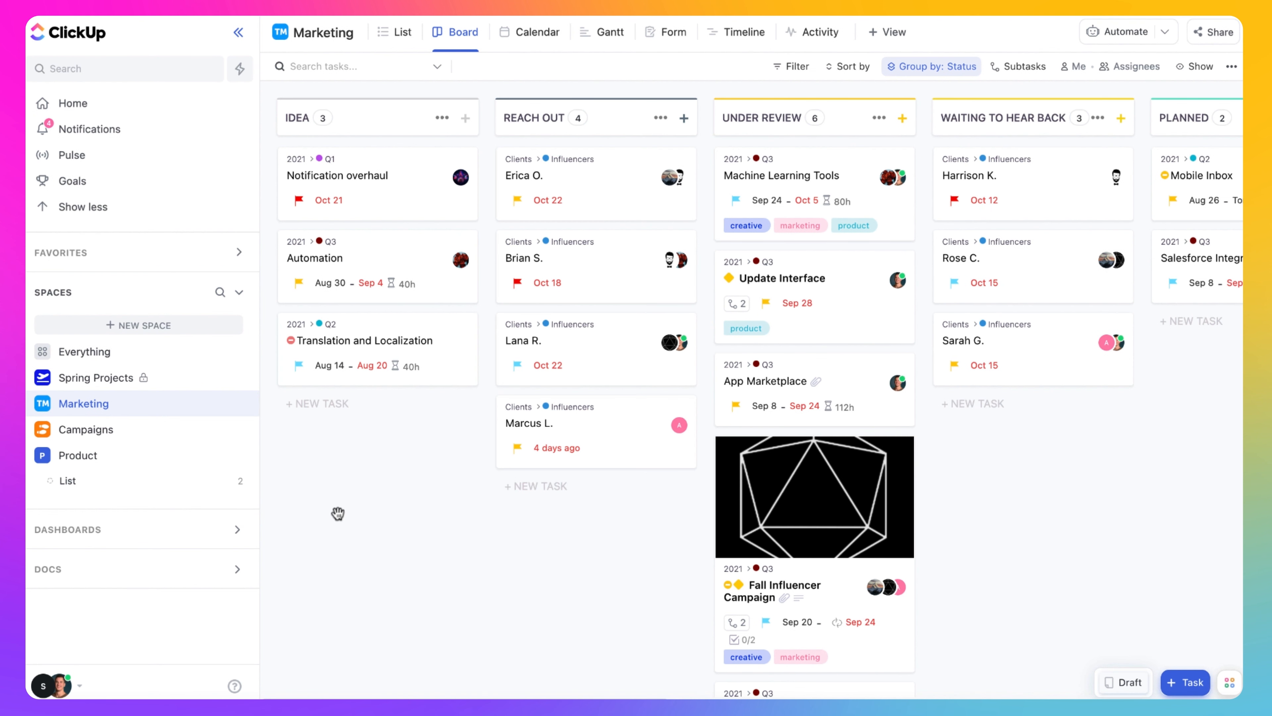
- Reopen the status settings of the Product space's list and delete the EDITING status
click(234, 484)
click(295, 506)
drag(856, 324, 990, 383)
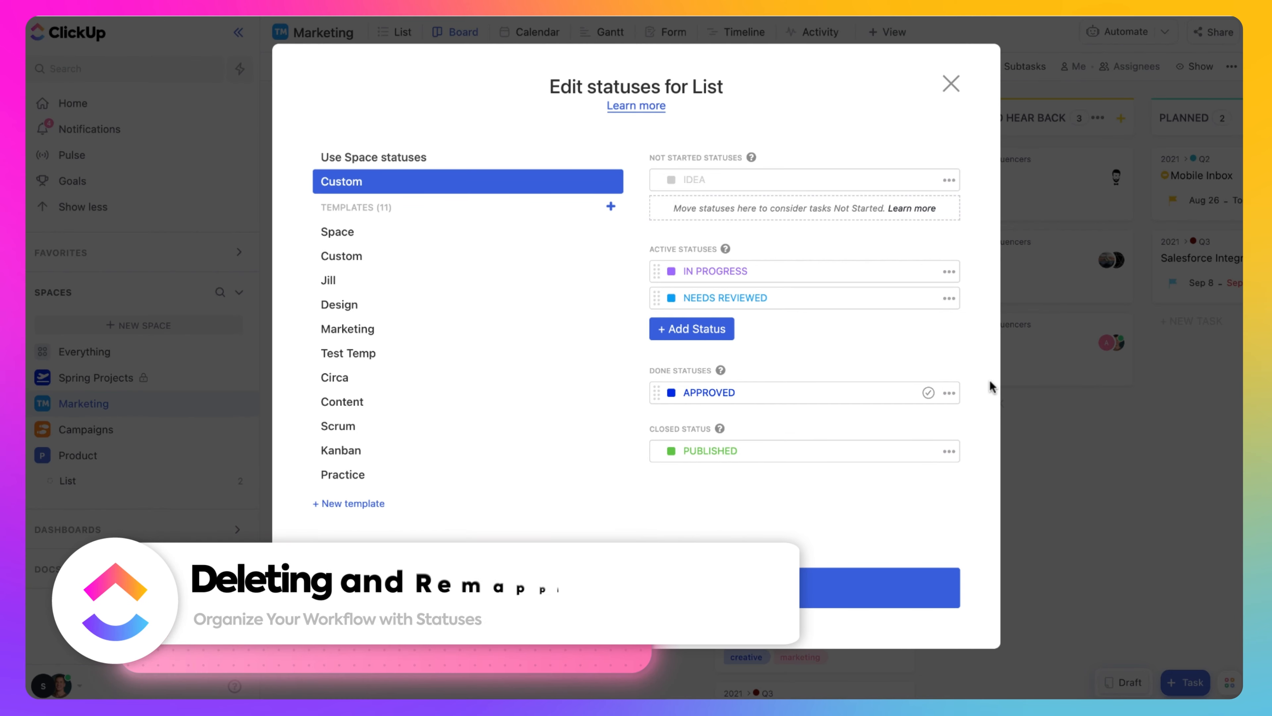